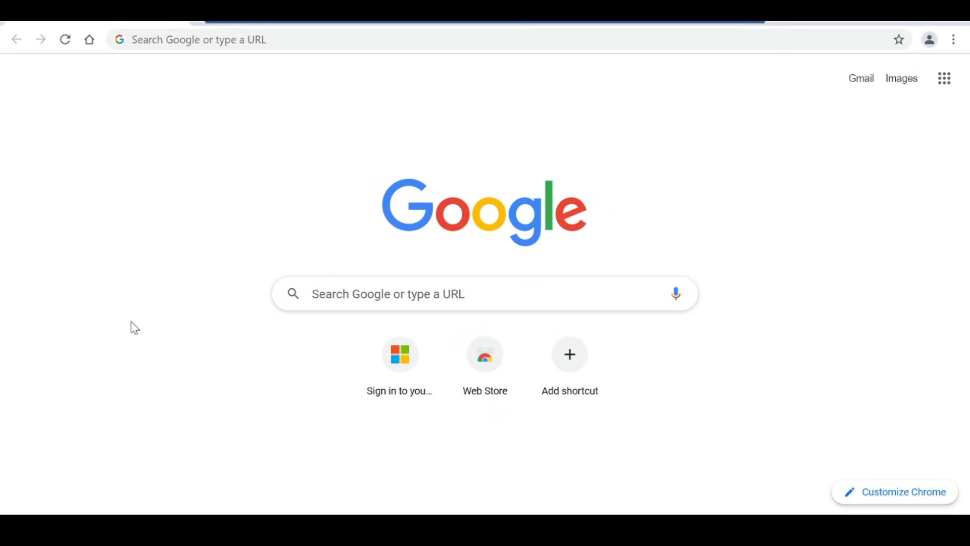
Search Google for 'facebook' and open the 'Facebook® - Account Sign Up' result
{"action": "left_click", "coordinate": [323, 294]}
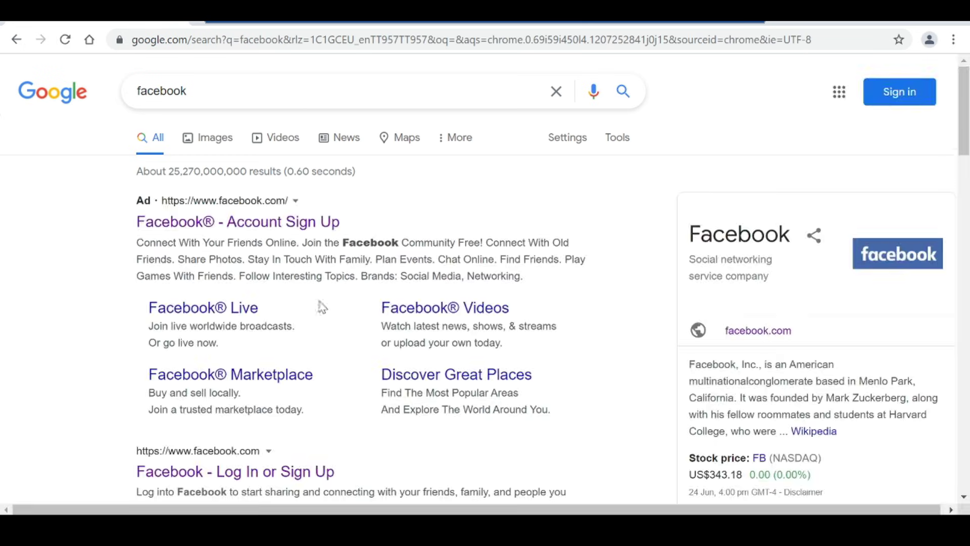
{"action": "left_click", "coordinate": [285, 227]}
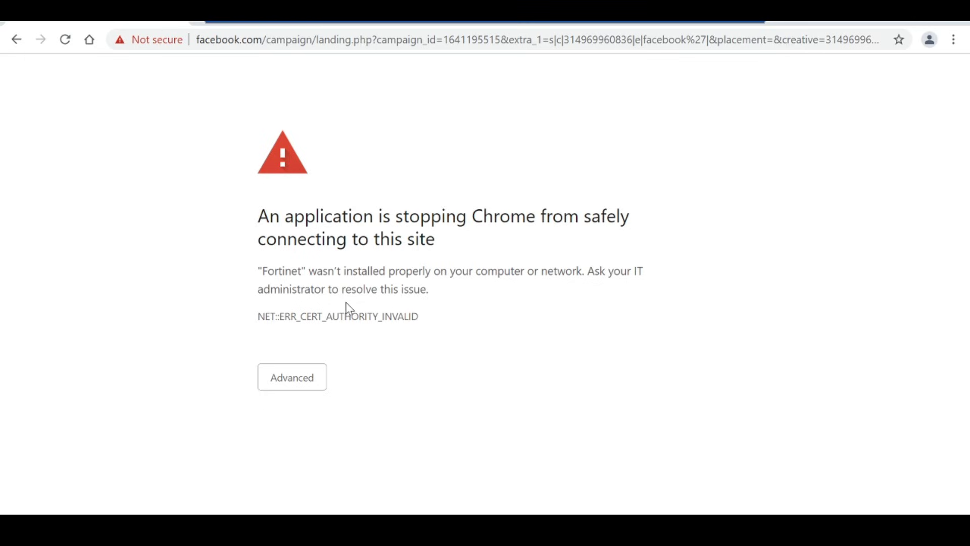
{"action": "left_click", "coordinate": [140, 46]}
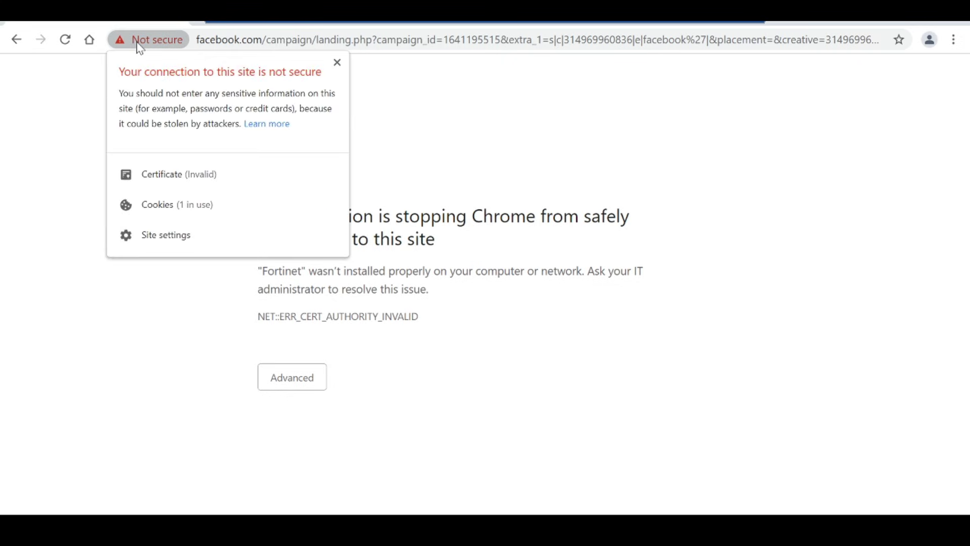
{"action": "left_click", "coordinate": [173, 174]}
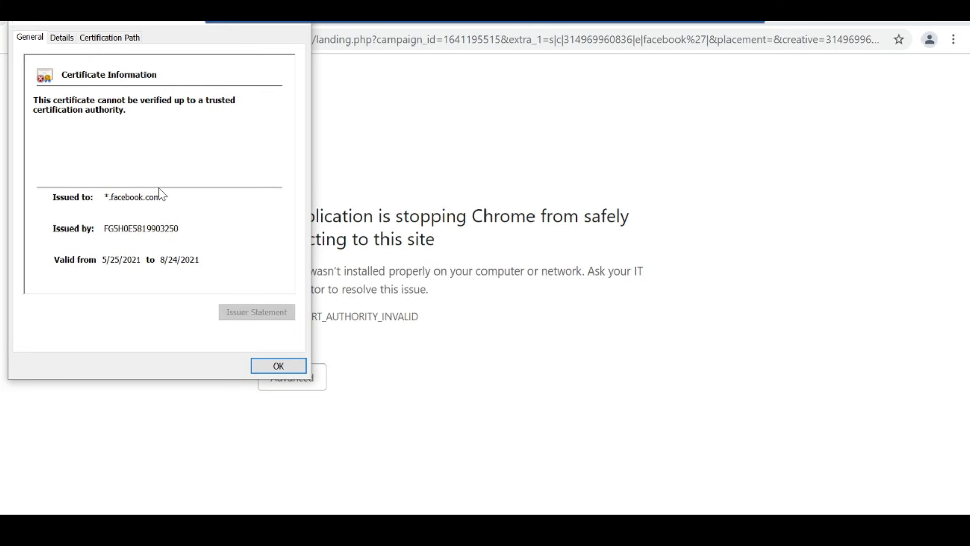
{"action": "left_click", "coordinate": [277, 367]}
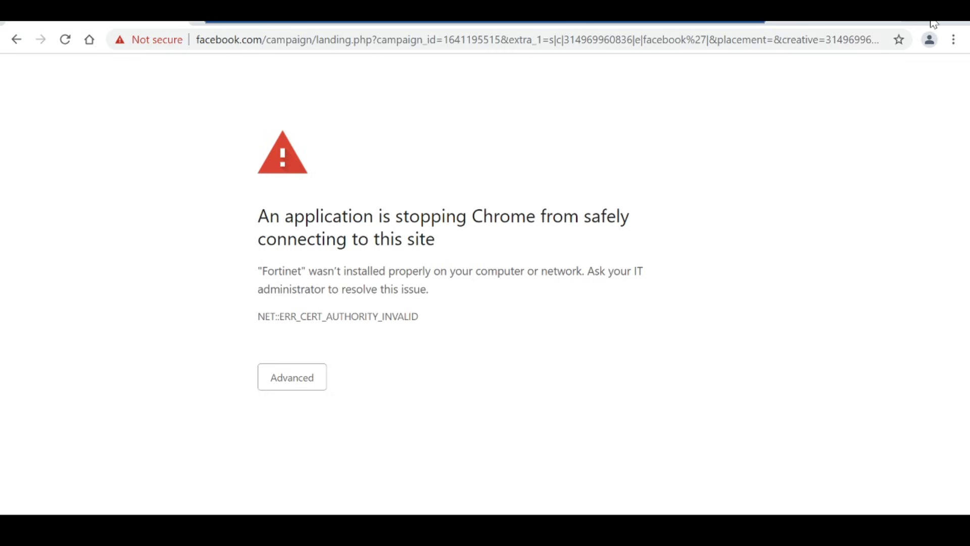
{"action": "left_click", "coordinate": [190, 23]}
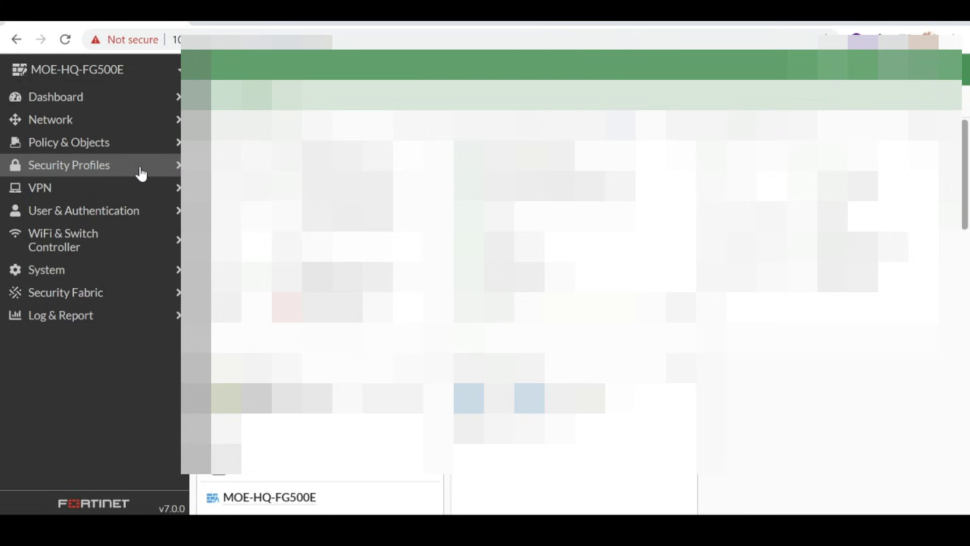
In System > Certificates, select the Fortinet_CA_SSL certificate and download it as Fortinet_CA_SSL.cer
{"action": "left_click", "coordinate": [114, 276]}
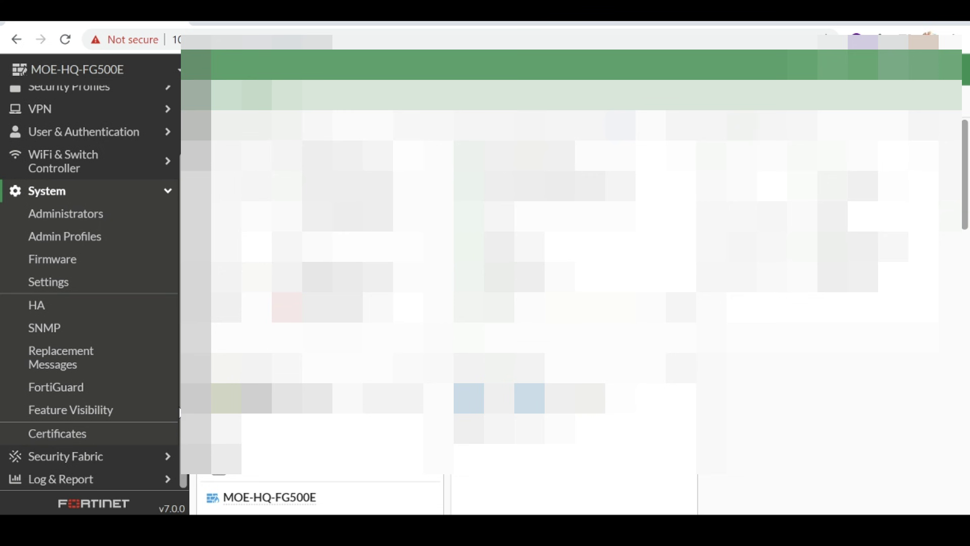
{"action": "left_click", "coordinate": [101, 433]}
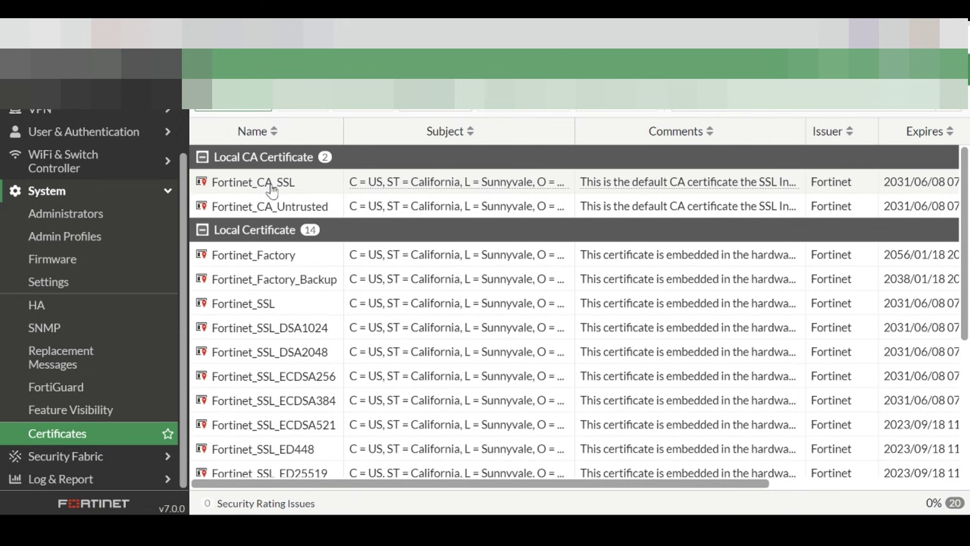
{"action": "mouse_move", "coordinate": [287, 187]}
{"action": "left_click", "coordinate": [282, 189]}
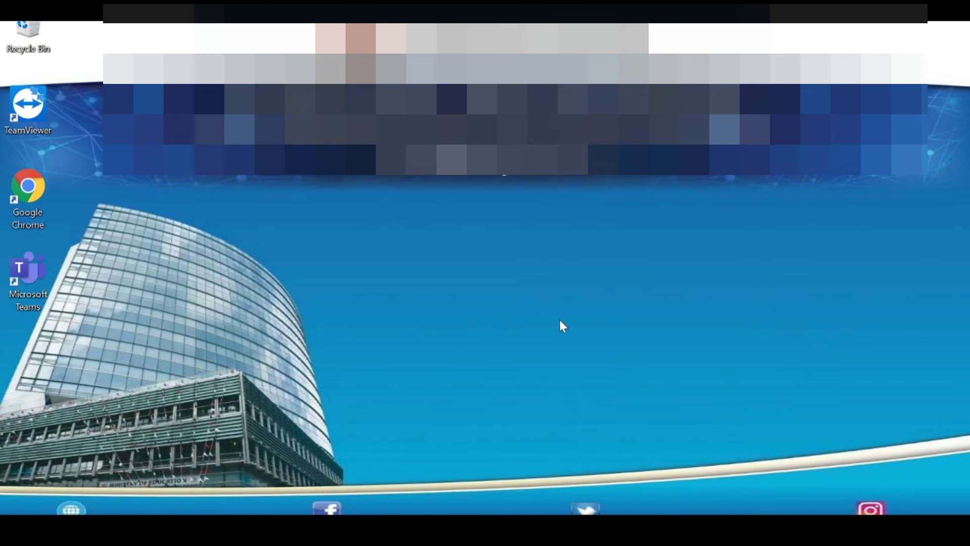
{"action": "right_click", "coordinate": [559, 320]}
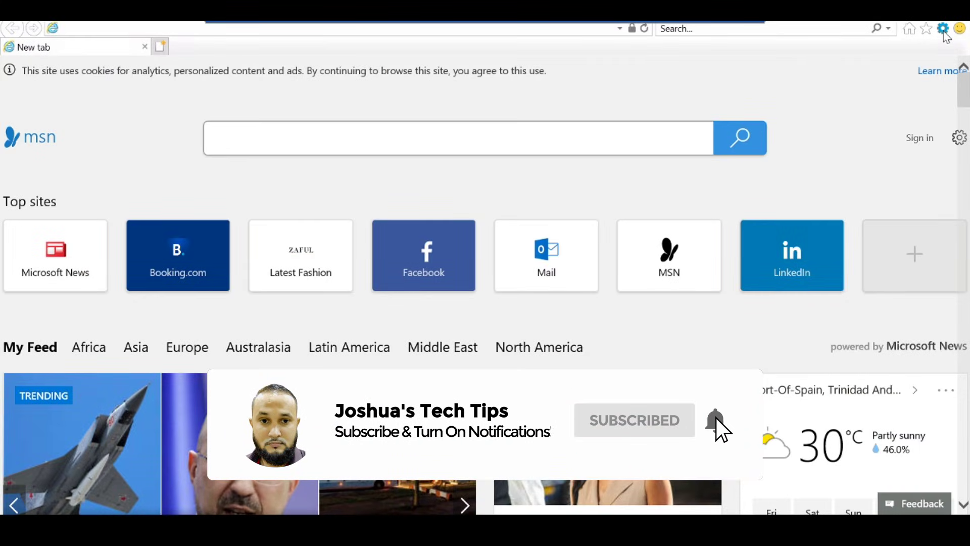
Clear the SSL state from the Content tab of Internet Options
{"action": "left_click", "coordinate": [943, 29]}
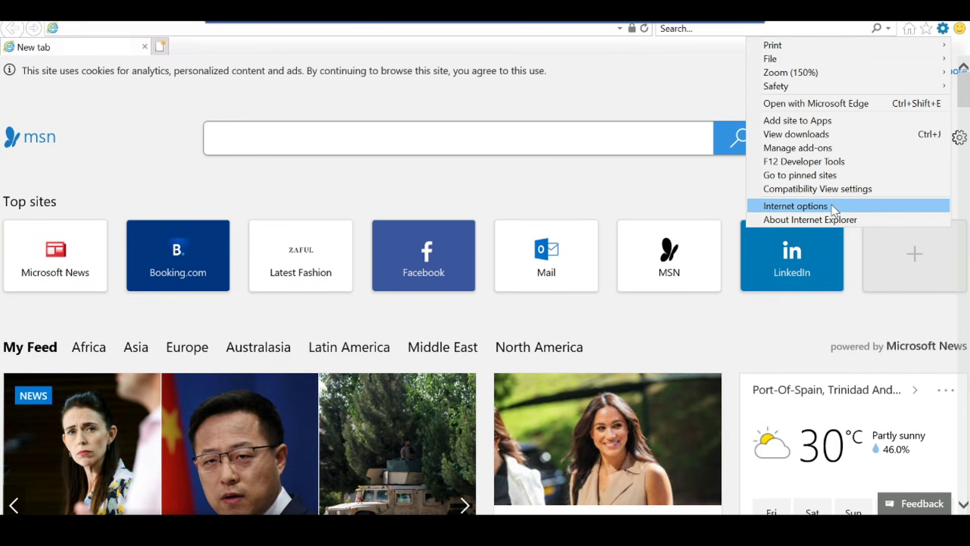
{"action": "left_click", "coordinate": [832, 205]}
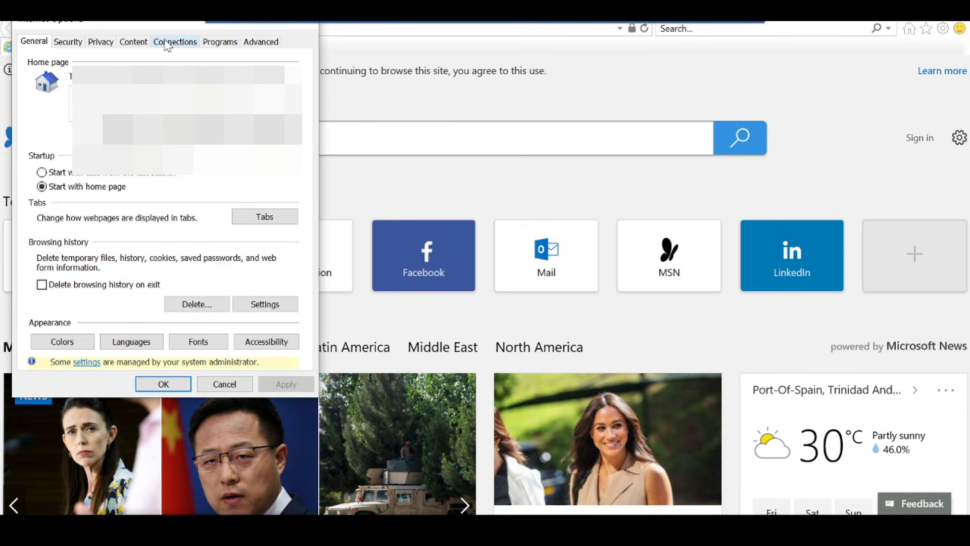
{"action": "left_click", "coordinate": [142, 43]}
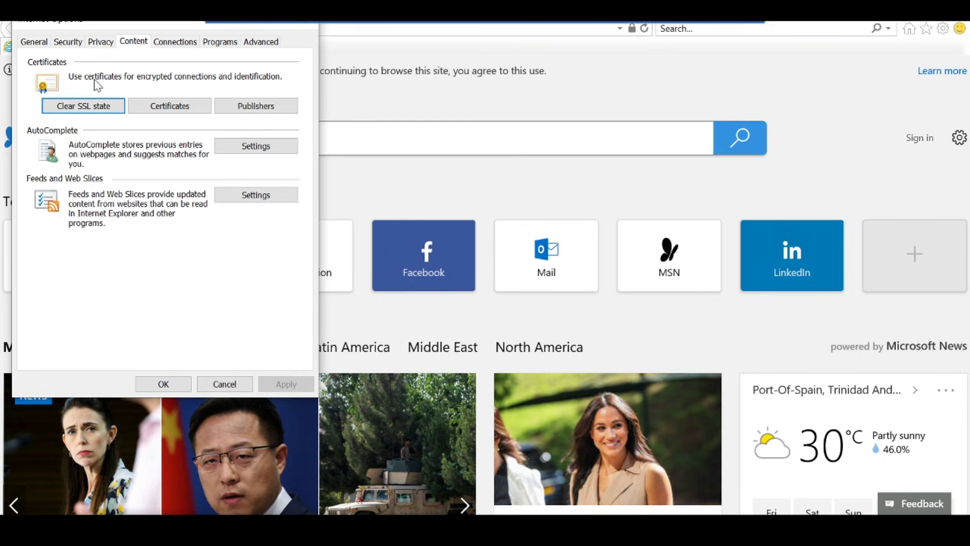
{"action": "left_click", "coordinate": [104, 106]}
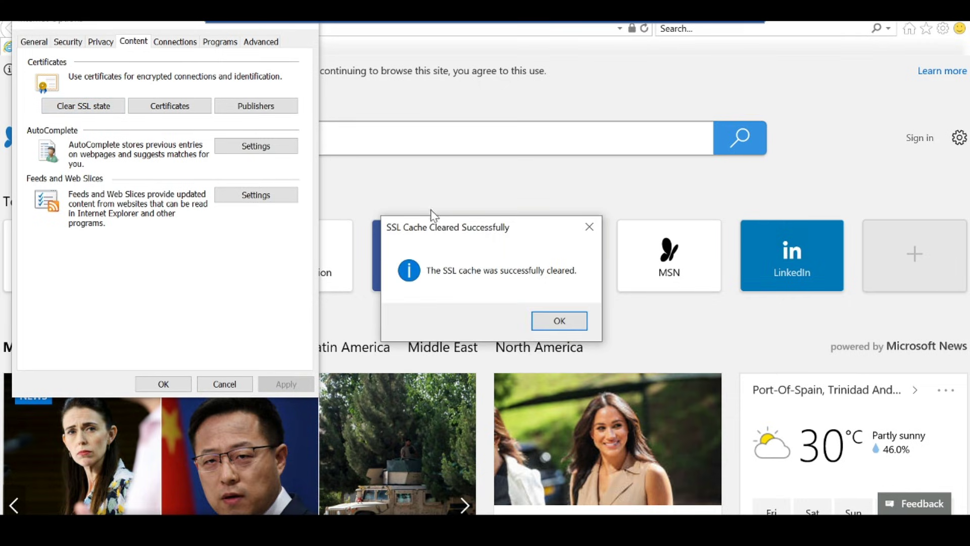
{"action": "left_click", "coordinate": [550, 323]}
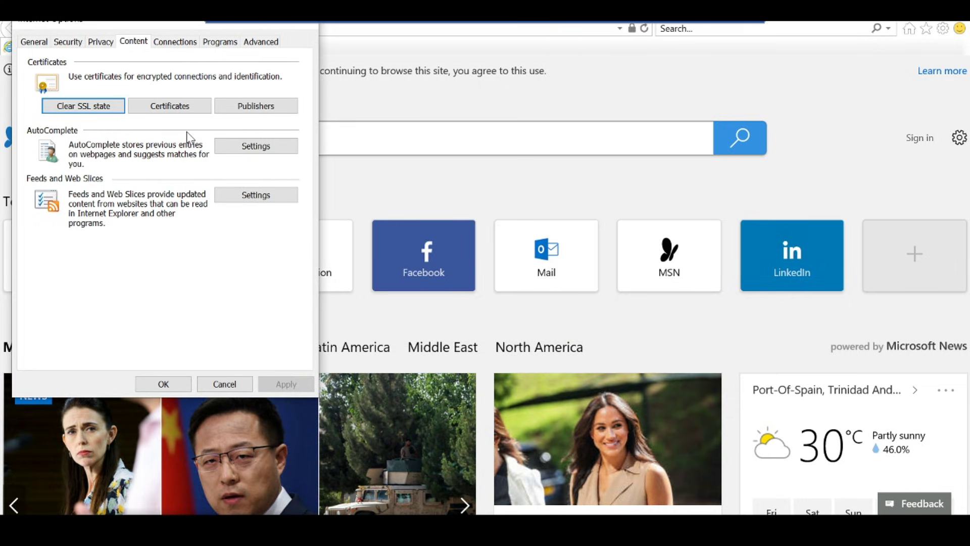
Start a certificate import into the Trusted Root Certification Authorities store
{"action": "left_click", "coordinate": [158, 111]}
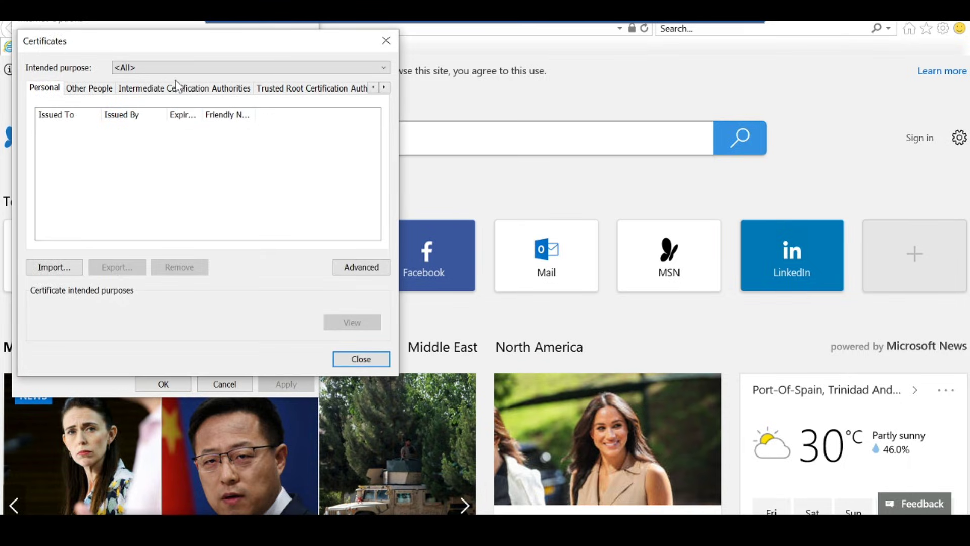
{"action": "left_click", "coordinate": [281, 90]}
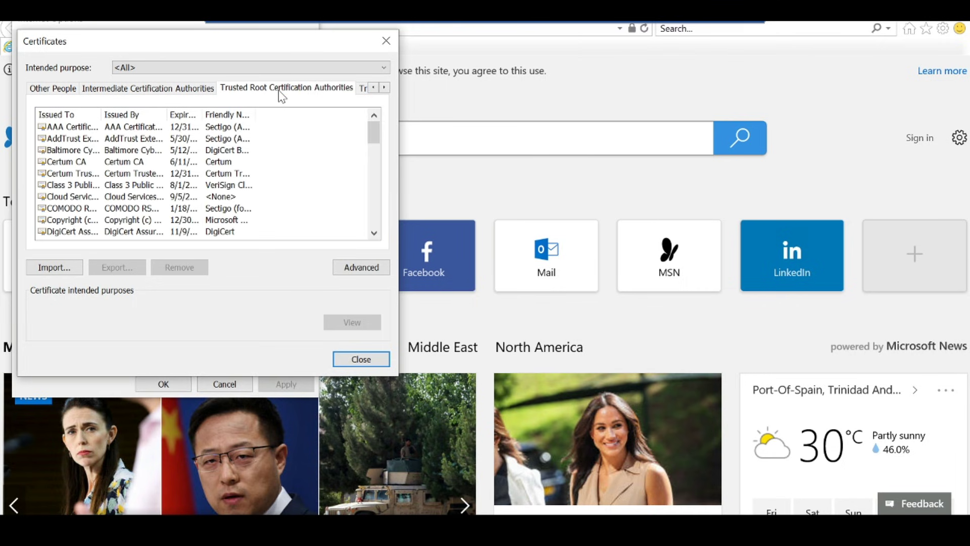
{"action": "left_click", "coordinate": [71, 270]}
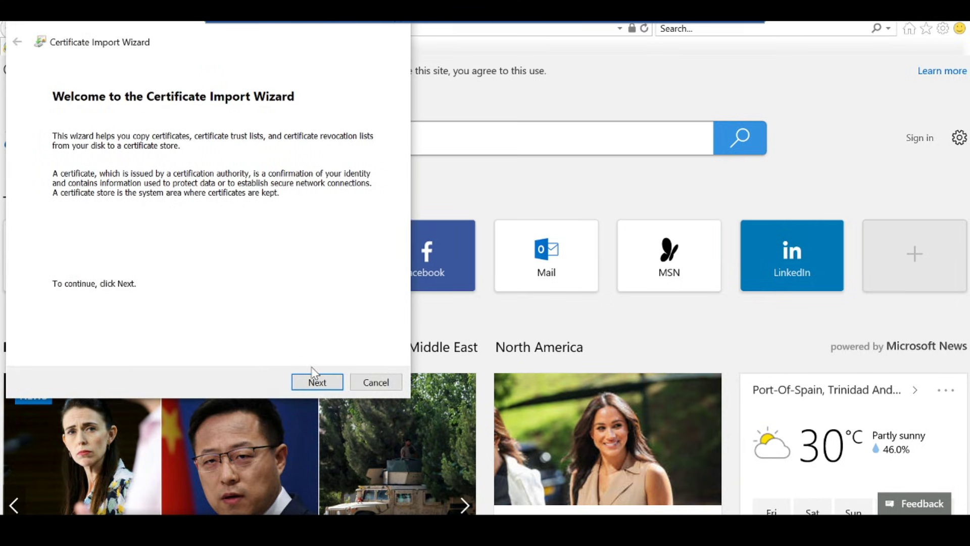
Import the Fortinet_CA_SSL file into Trusted Root Certification Authorities, accepting the security warning
{"action": "left_click", "coordinate": [320, 382]}
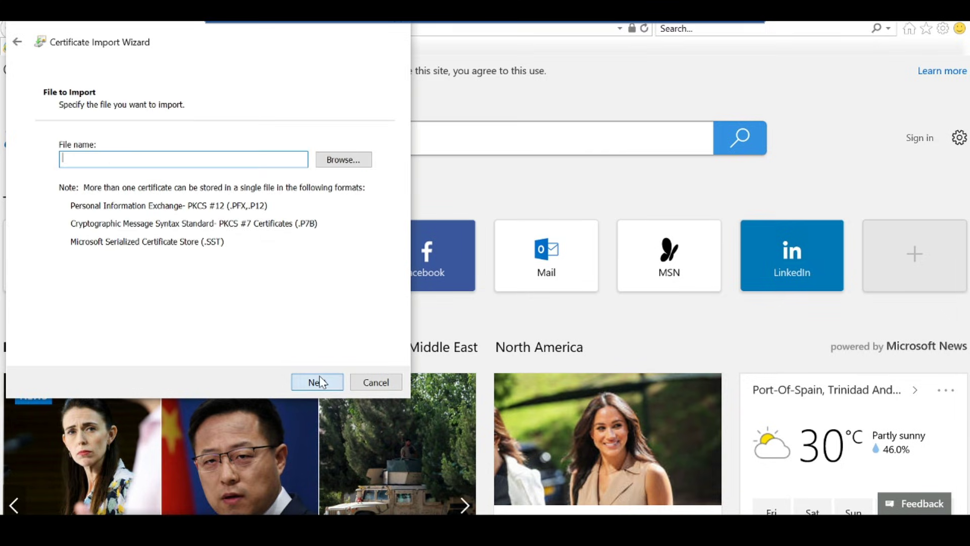
{"action": "left_click", "coordinate": [338, 167]}
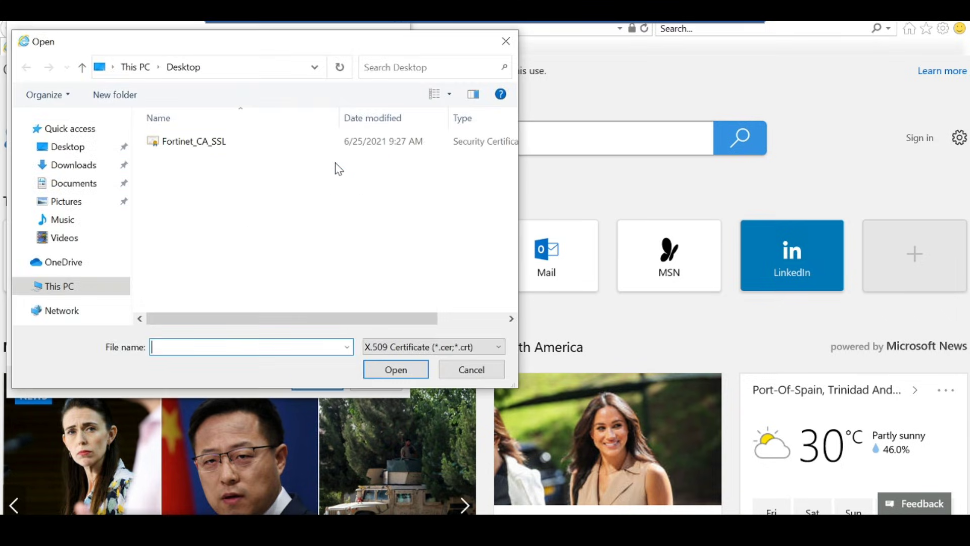
{"action": "left_click", "coordinate": [196, 143]}
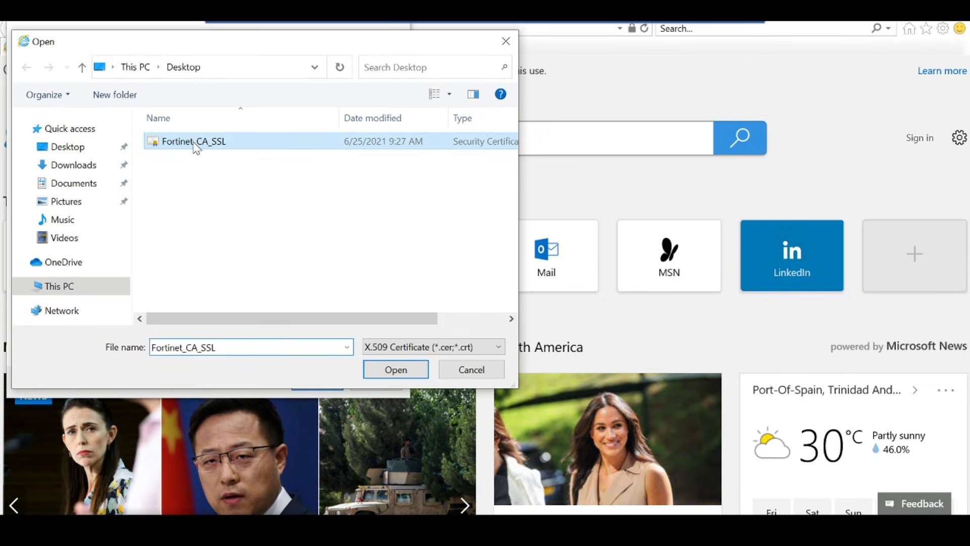
{"action": "left_click", "coordinate": [385, 370]}
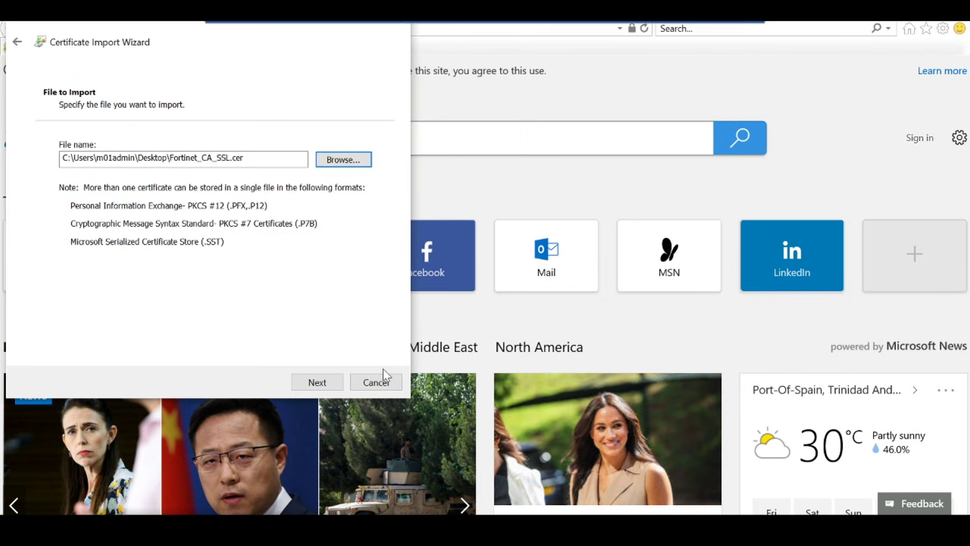
{"action": "left_click", "coordinate": [326, 382]}
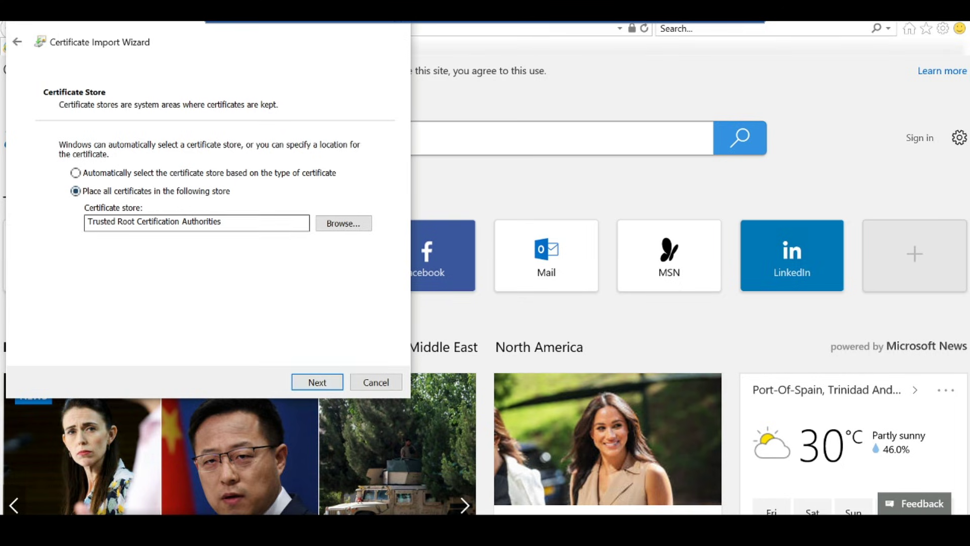
{"action": "left_click", "coordinate": [318, 383]}
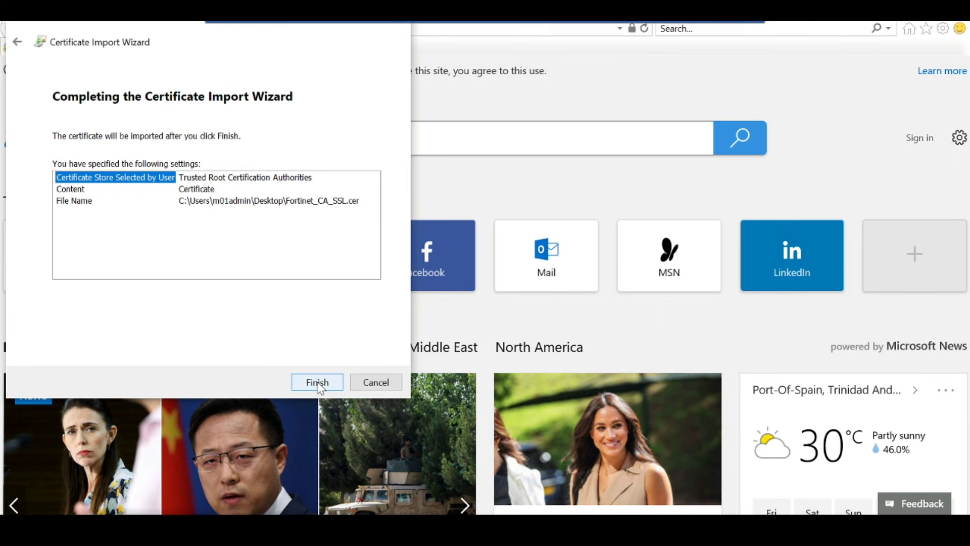
{"action": "left_click", "coordinate": [317, 383]}
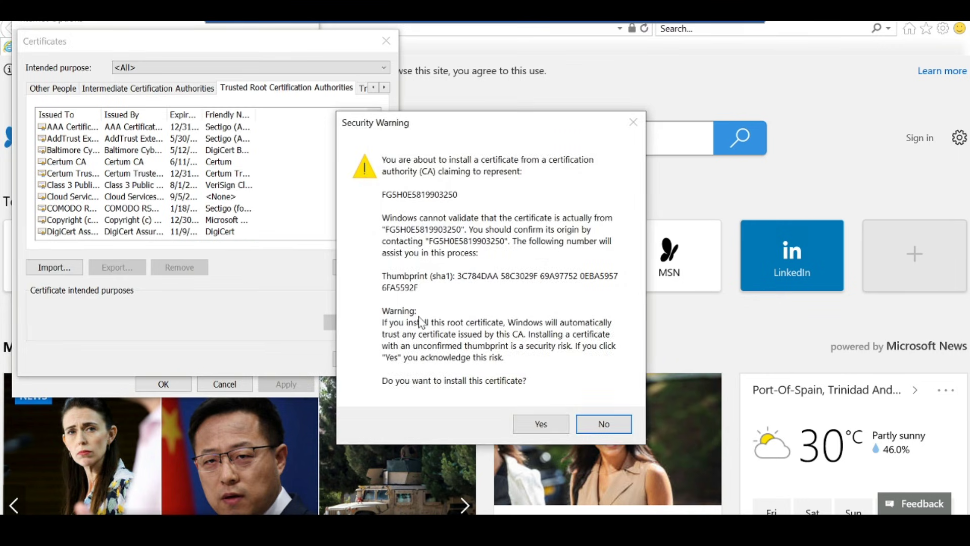
{"action": "left_click", "coordinate": [528, 421]}
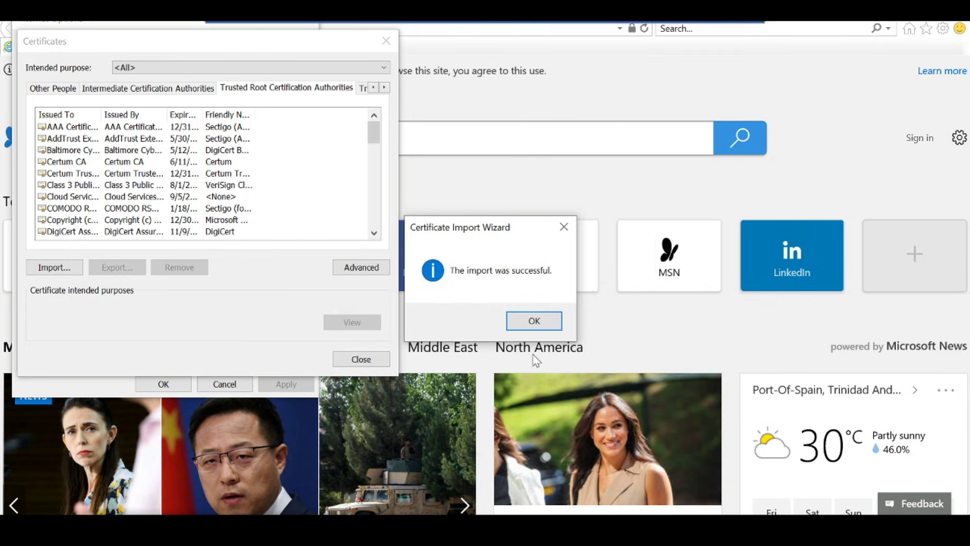
{"action": "left_click", "coordinate": [521, 321]}
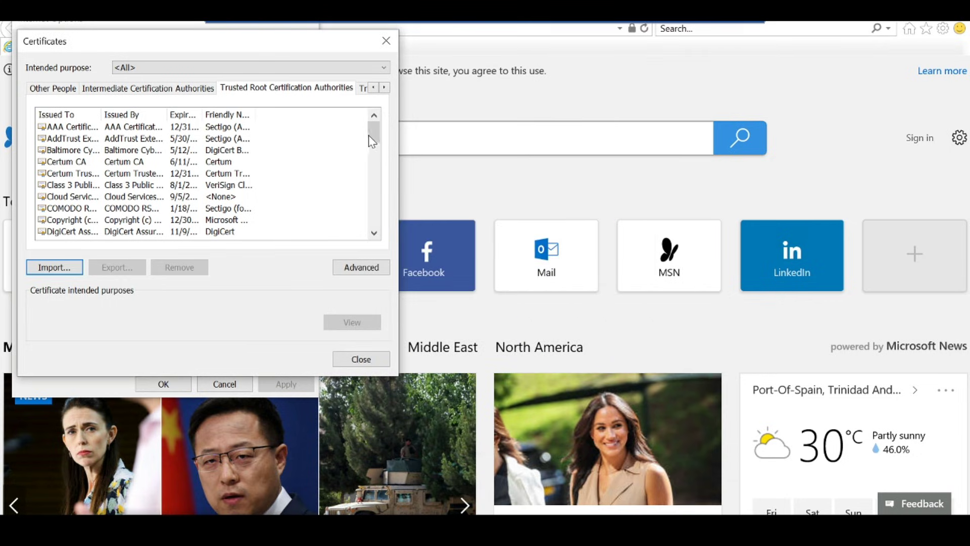
Close the Certificates dialog and Internet Options
{"action": "left_click_drag", "start_coordinate": [368, 135], "coordinate": [378, 163]}
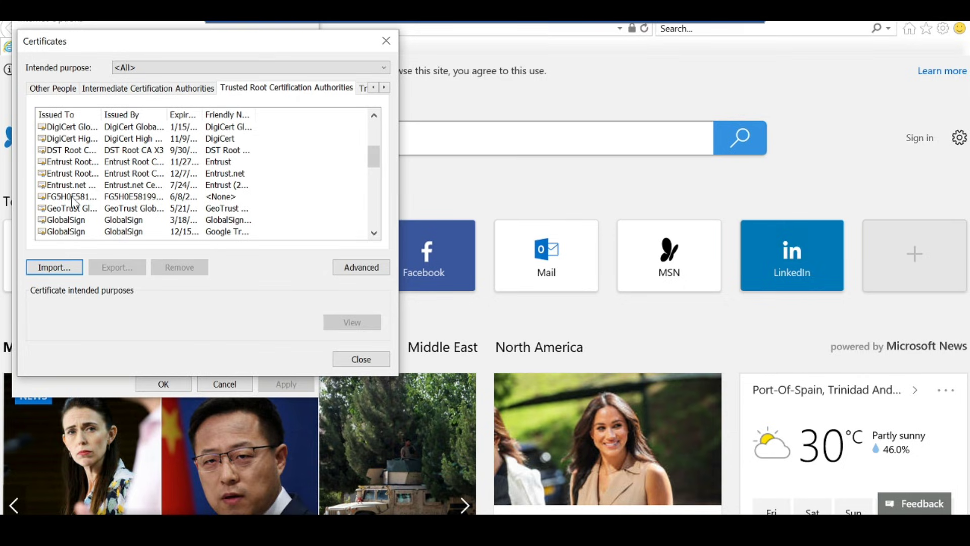
{"action": "left_click", "coordinate": [344, 359]}
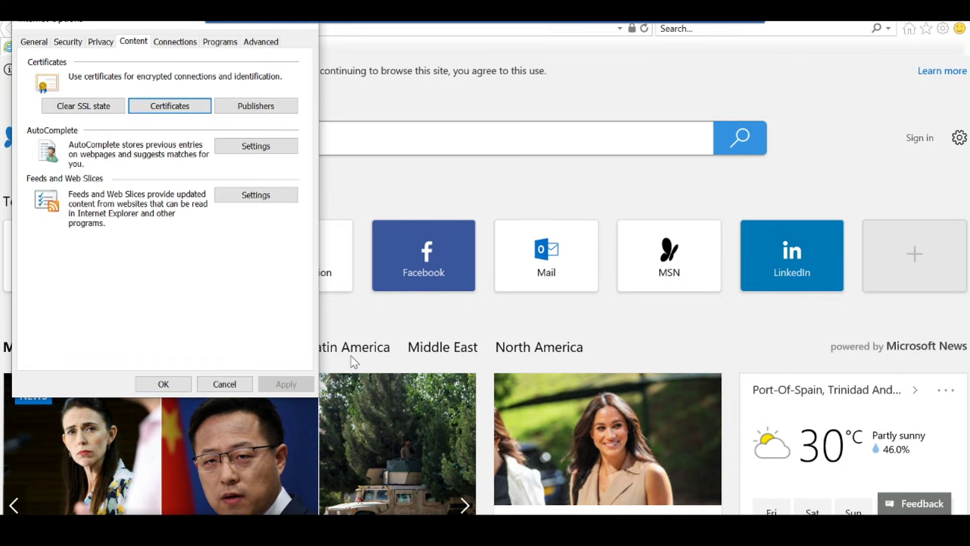
{"action": "left_click", "coordinate": [167, 384]}
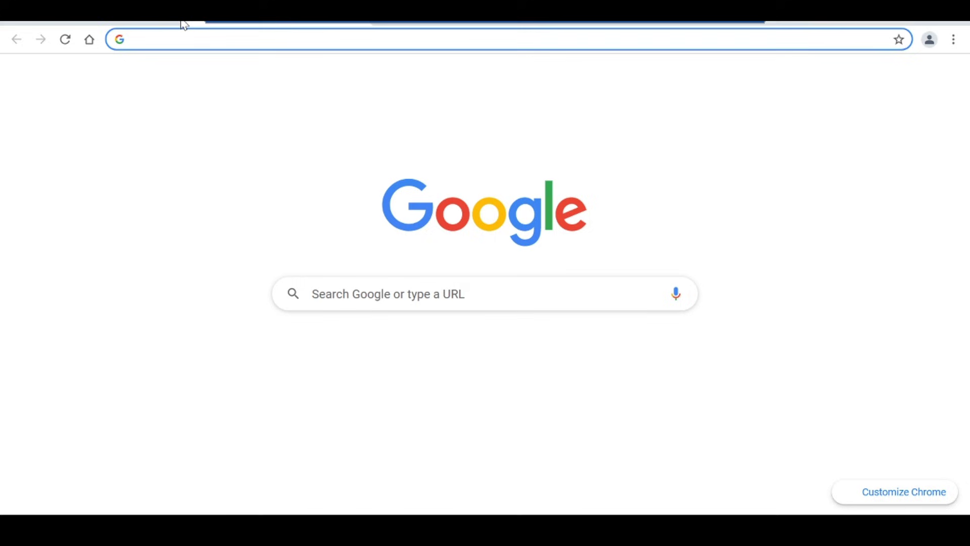
Search Google for 'facebook' and open the Facebook ad result
{"action": "left_click", "coordinate": [324, 294]}
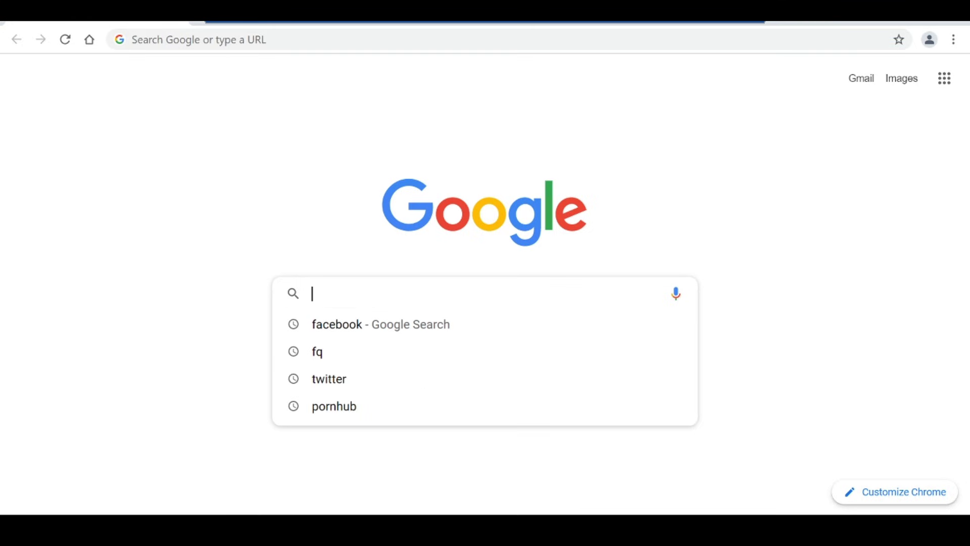
{"action": "type", "text": "facebook"}
{"action": "left_click", "coordinate": [334, 323]}
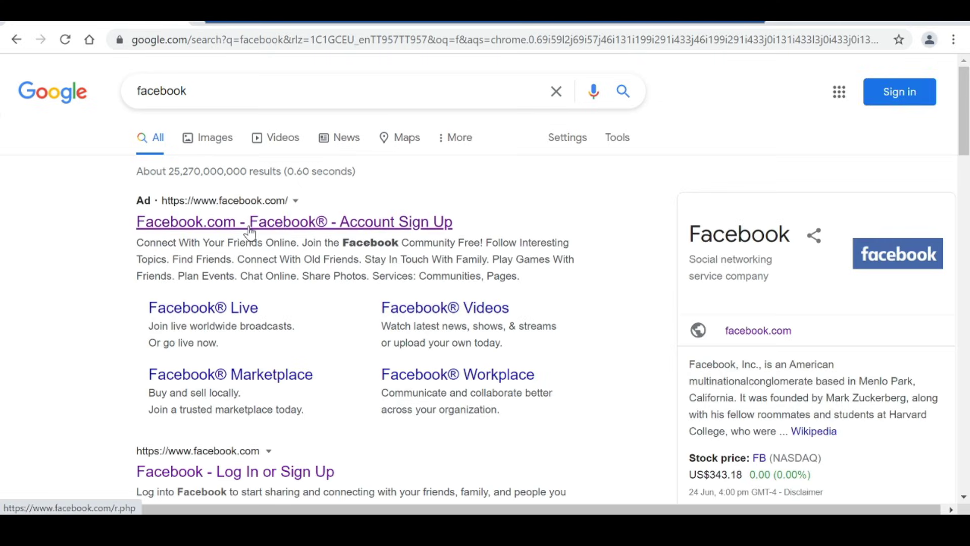
{"action": "left_click", "coordinate": [228, 227]}
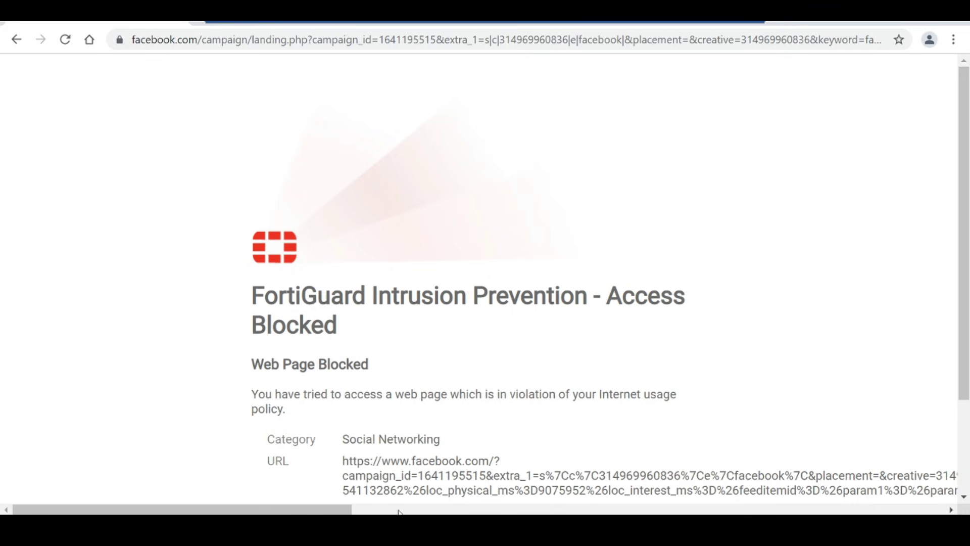
Check that the FortiGuard block page's certificate is shown as valid
{"action": "left_click_drag", "start_coordinate": [342, 509], "coordinate": [363, 512]}
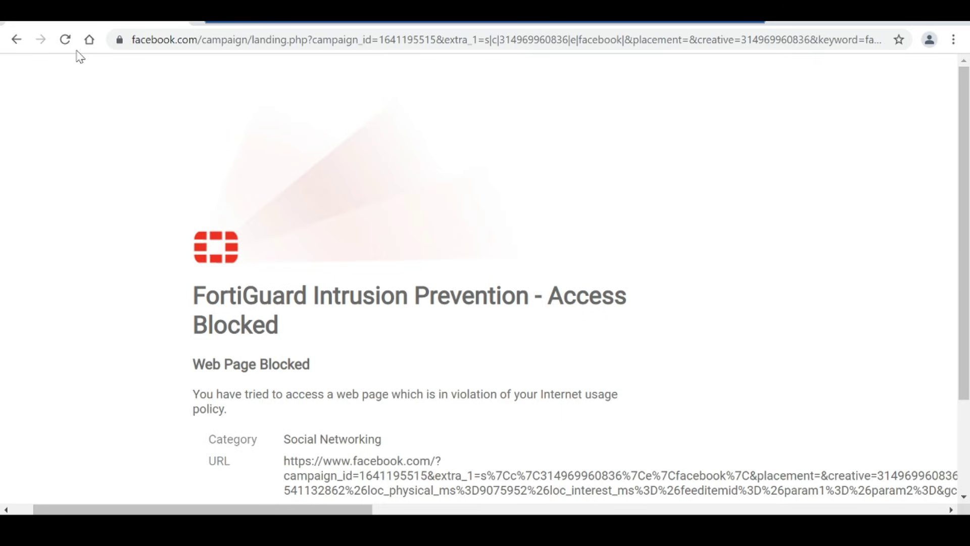
{"action": "left_click", "coordinate": [119, 41]}
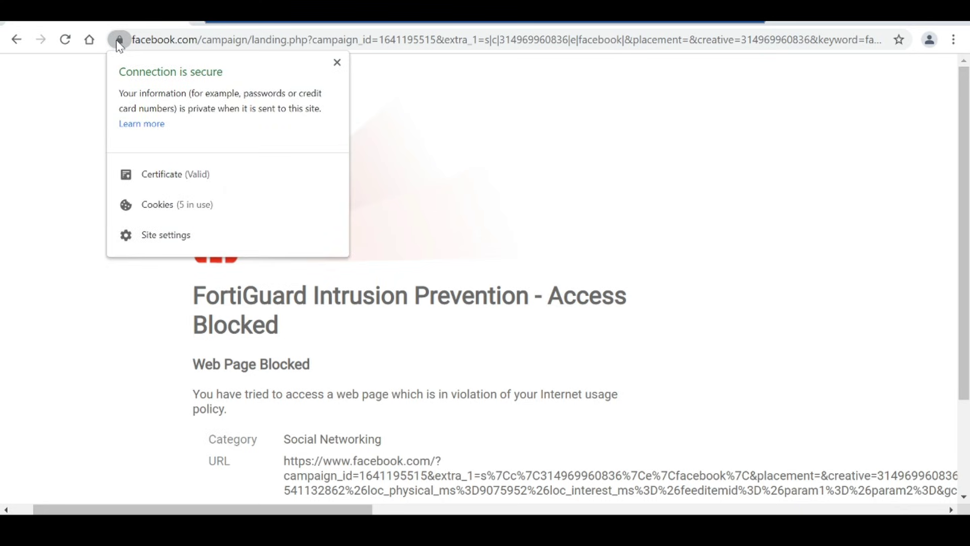
{"action": "left_click", "coordinate": [172, 176]}
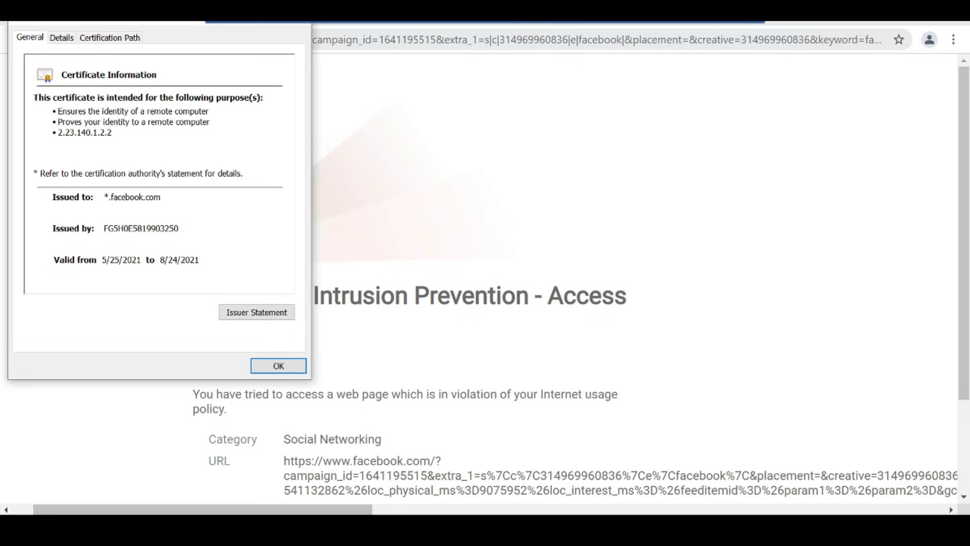
{"action": "left_click", "coordinate": [273, 365]}
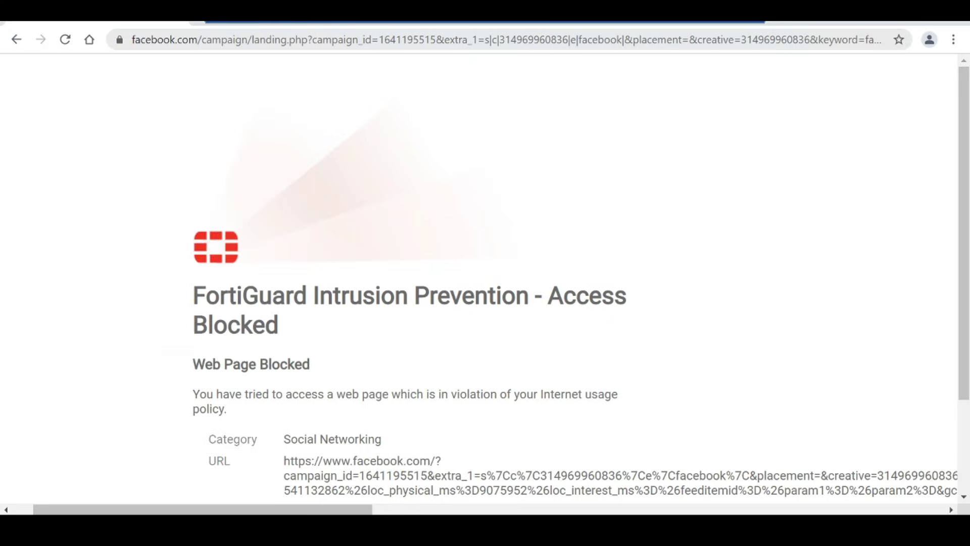